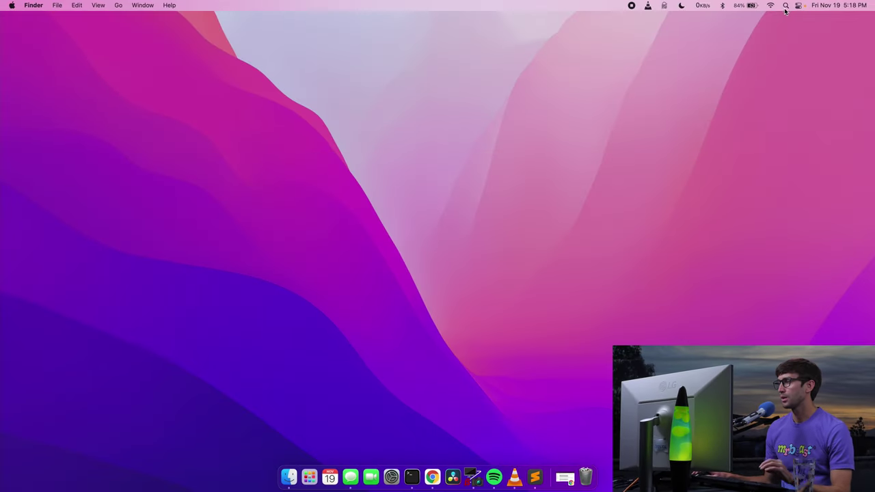
Search the Mac for "app" and open the App Store.
{"action": "left_click", "coordinate": [786, 6]}
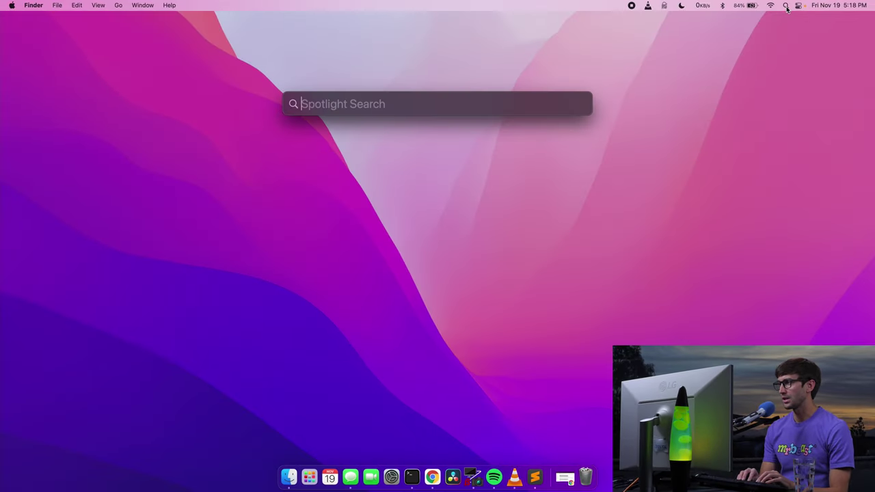
{"action": "type", "text": "app"}
{"action": "key", "text": "Return"}
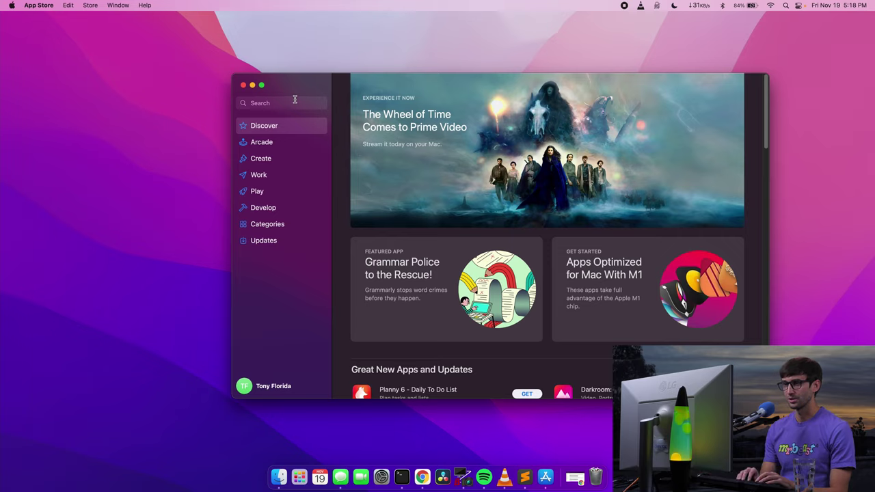
Search the App Store for "windows remote desktop".
{"action": "left_click", "coordinate": [295, 101]}
{"action": "type", "text": "window"}
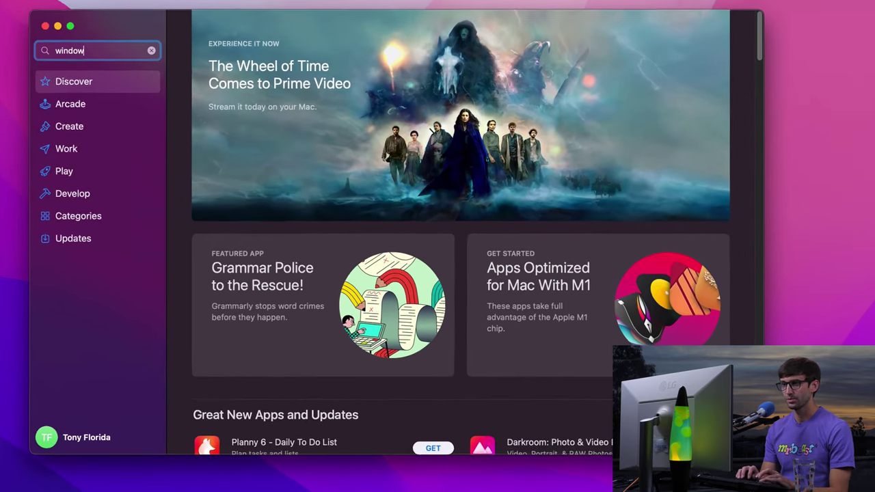
{"action": "type", "text": "s remote"}
{"action": "key", "text": "Down"}
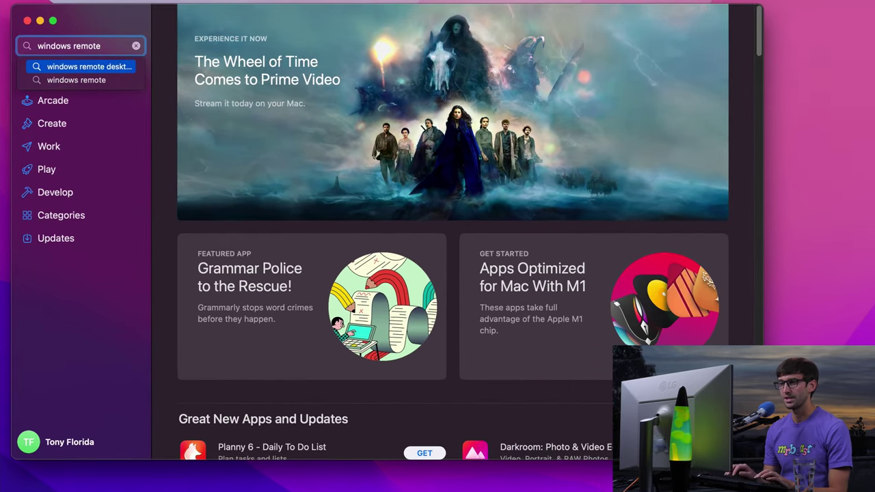
{"action": "key", "text": "Return"}
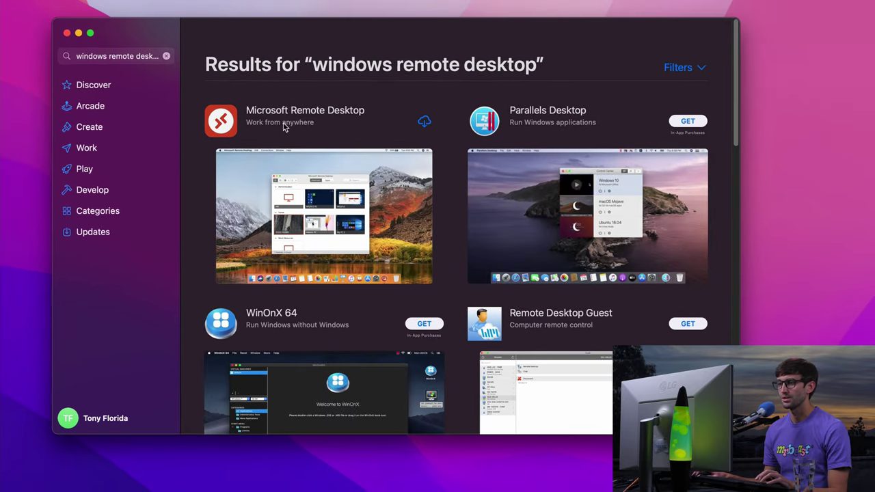
Download and open Microsoft Remote Desktop from its store page, and close the App Store window.
{"action": "left_click", "coordinate": [284, 127]}
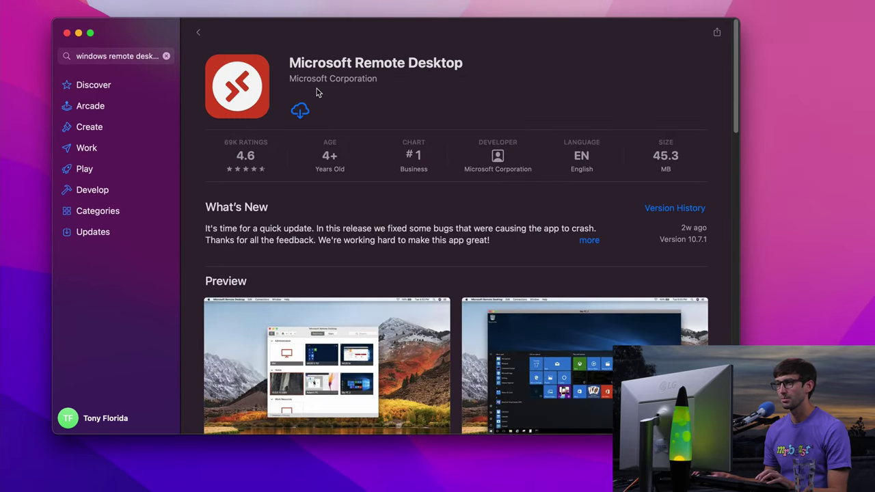
{"action": "left_click", "coordinate": [300, 111]}
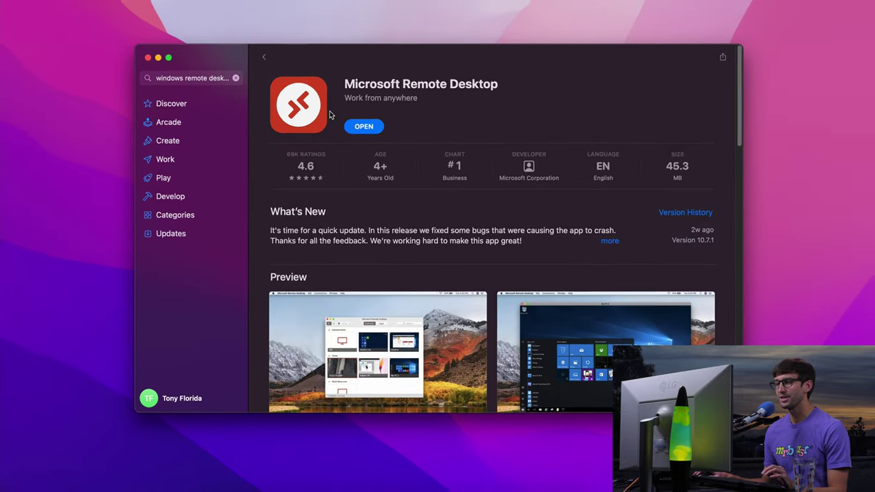
{"action": "left_click", "coordinate": [365, 126]}
{"action": "left_click", "coordinate": [150, 59]}
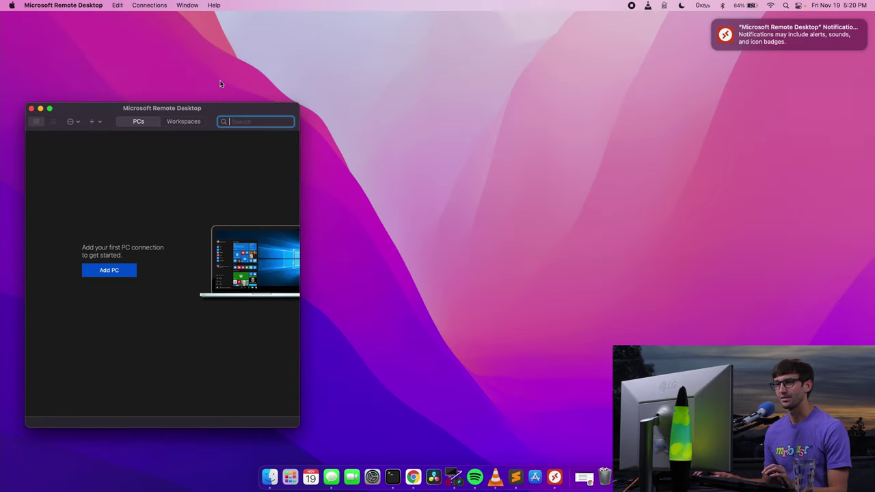
Start adding a PC connection and set its PC name to the VPS IP address from the e-mail, 161.97.70.200.
{"action": "left_click_drag", "start_coordinate": [201, 109], "coordinate": [443, 74]}
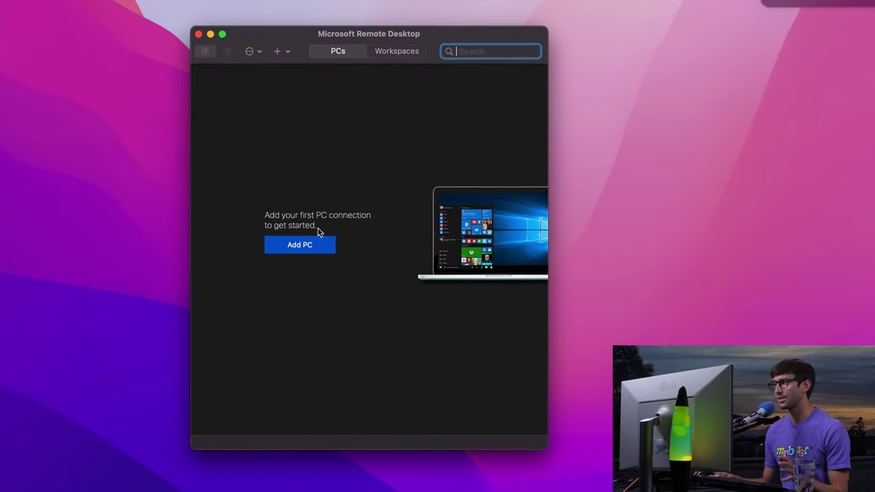
{"action": "left_click", "coordinate": [319, 246]}
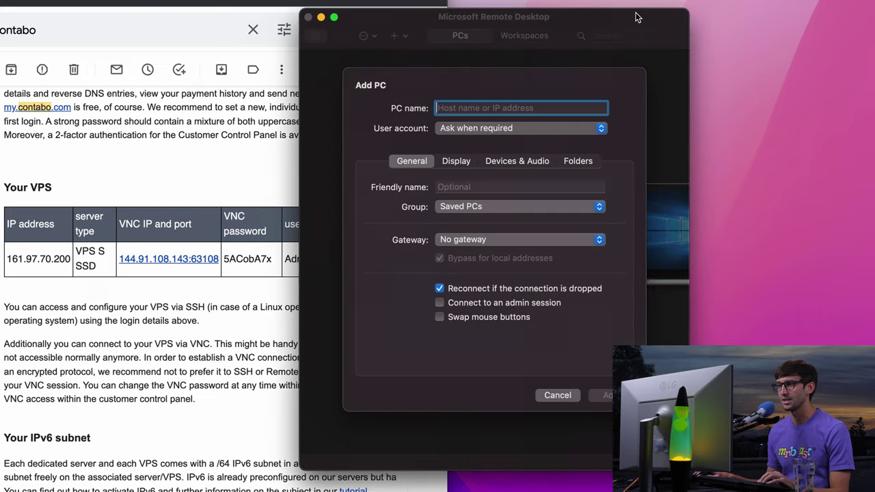
{"action": "left_click_drag", "start_coordinate": [636, 17], "coordinate": [782, 23]}
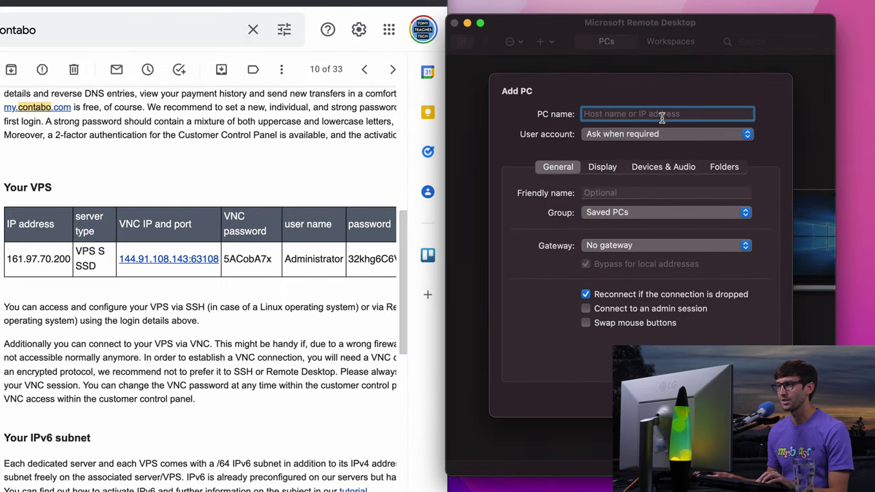
{"action": "double_click", "coordinate": [32, 258]}
{"action": "key", "text": "super+c"}
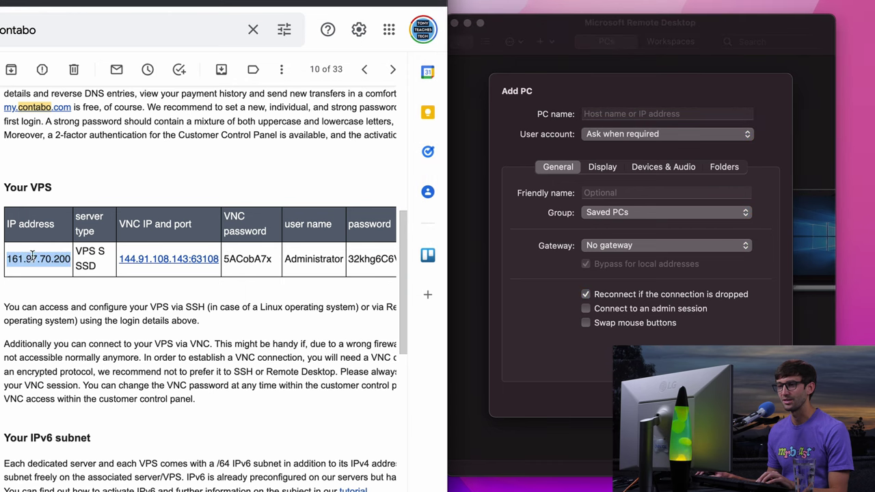
{"action": "left_click", "coordinate": [617, 114]}
{"action": "key", "text": "super+v"}
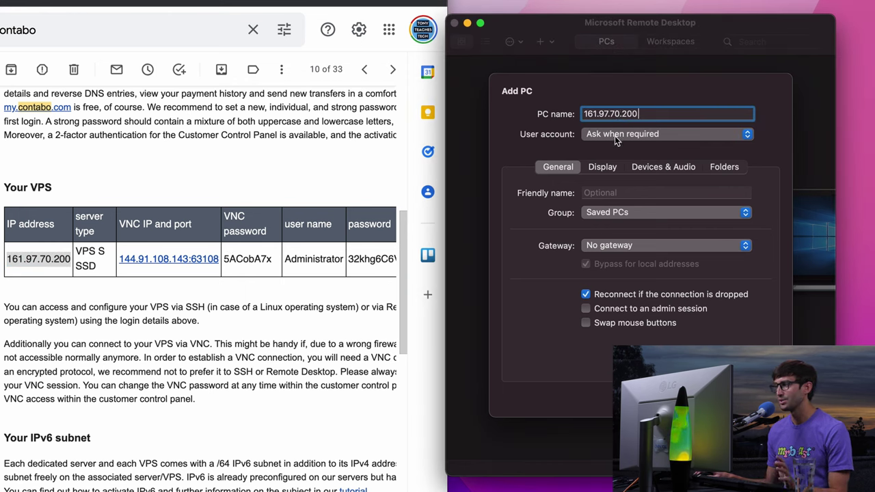
Create a new user account for the PC and copy the username Administrator from the e-mail into it.
{"action": "left_click", "coordinate": [615, 135]}
{"action": "left_click", "coordinate": [620, 153]}
{"action": "double_click", "coordinate": [314, 258]}
{"action": "key", "text": "super+c"}
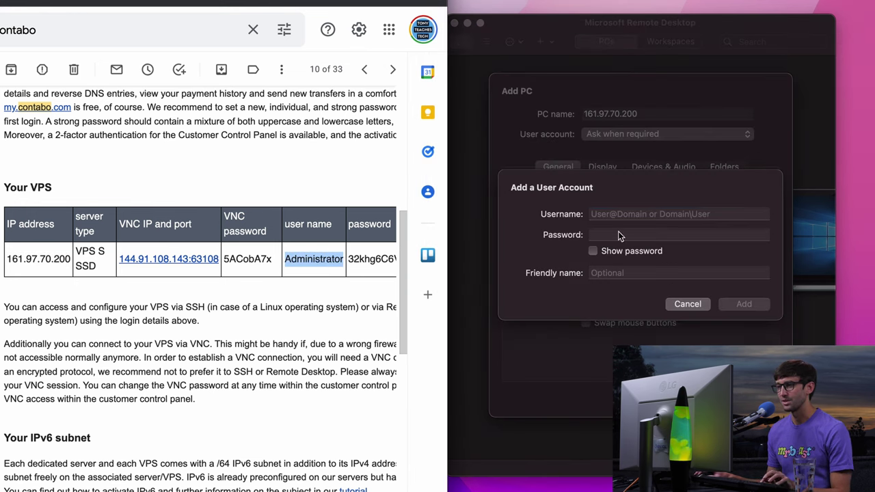
{"action": "left_click", "coordinate": [625, 214]}
{"action": "key", "text": "super+v"}
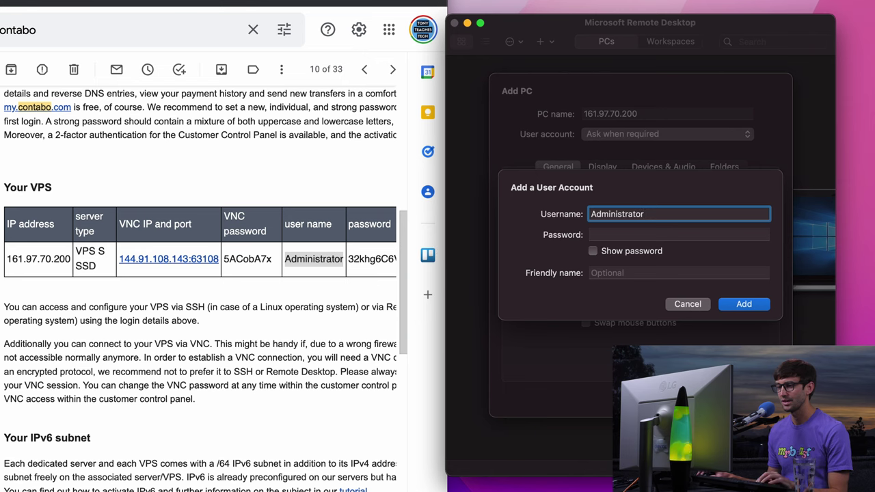
Copy the server's login password from the e-mail's VPS table into the new account's password field.
{"action": "key", "text": "super+Tab"}
{"action": "scroll", "coordinate": [198, 290], "scroll_direction": "right", "scroll_amount": 2}
{"action": "scroll", "coordinate": [273, 291], "scroll_direction": "right", "scroll_amount": 2}
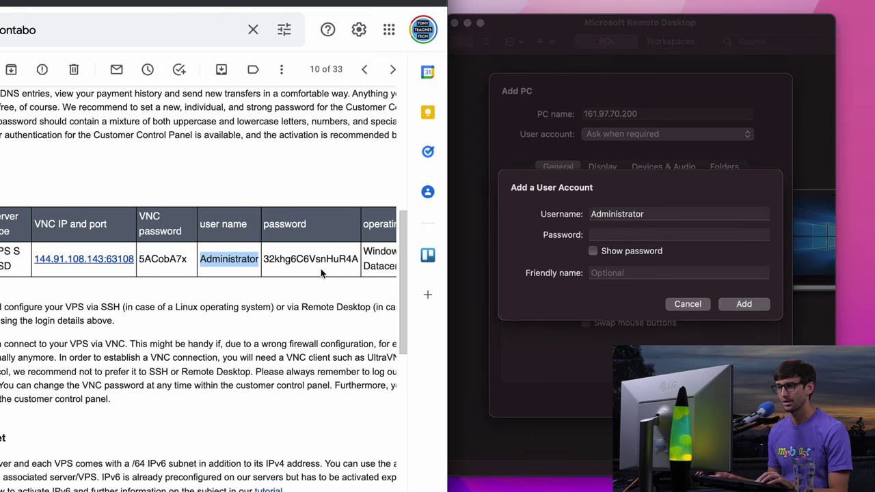
{"action": "double_click", "coordinate": [326, 258]}
{"action": "left_click", "coordinate": [617, 232]}
{"action": "key", "text": "super+v"}
Give the user account the friendly name "Admin for Windows", and save both the account and the PC connection.
{"action": "left_click", "coordinate": [622, 273]}
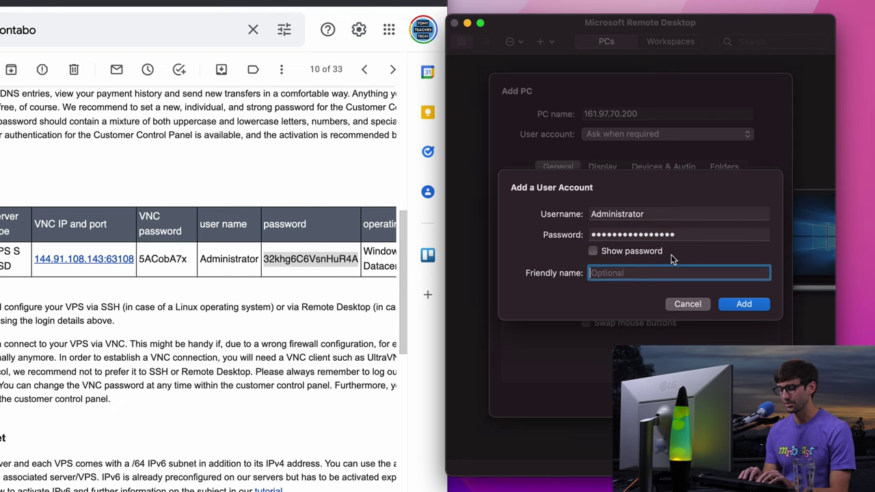
{"action": "type", "text": "Admin for Windows"}
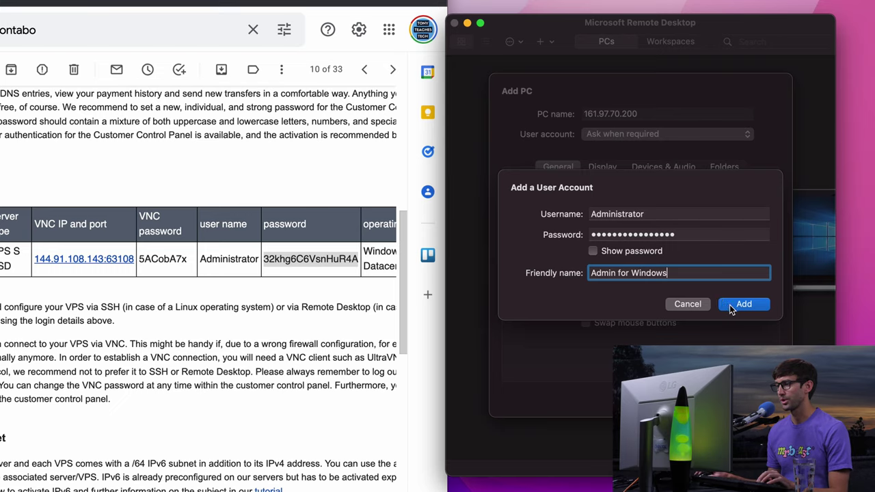
{"action": "left_click", "coordinate": [729, 304]}
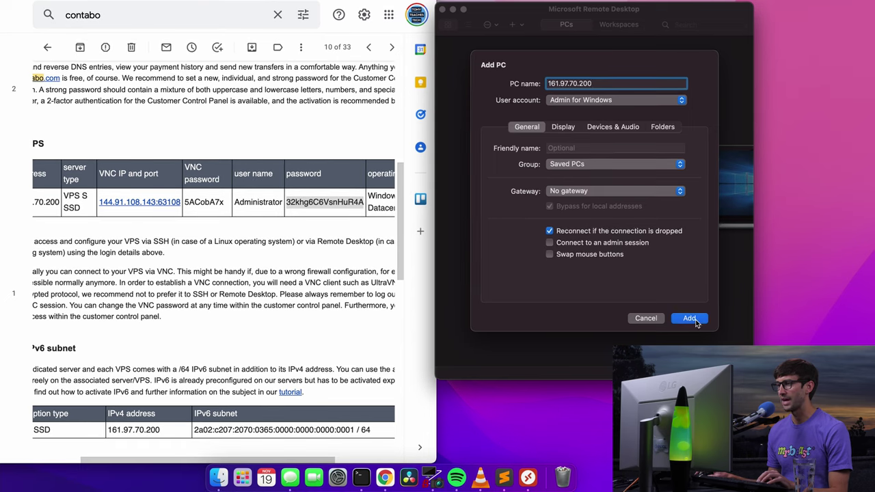
{"action": "left_click", "coordinate": [694, 320]}
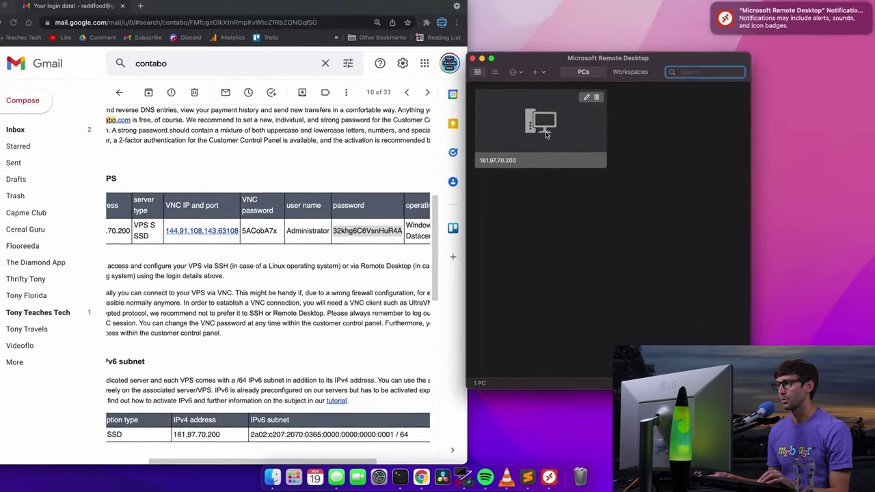
Connect to the saved PC 161.97.70.200, continuing despite the unverified certificate.
{"action": "right_click", "coordinate": [550, 134]}
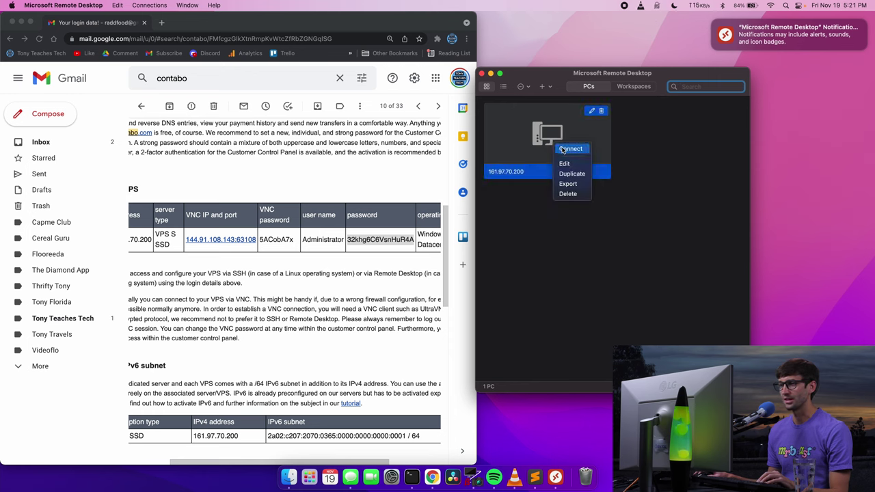
{"action": "left_click", "coordinate": [570, 149]}
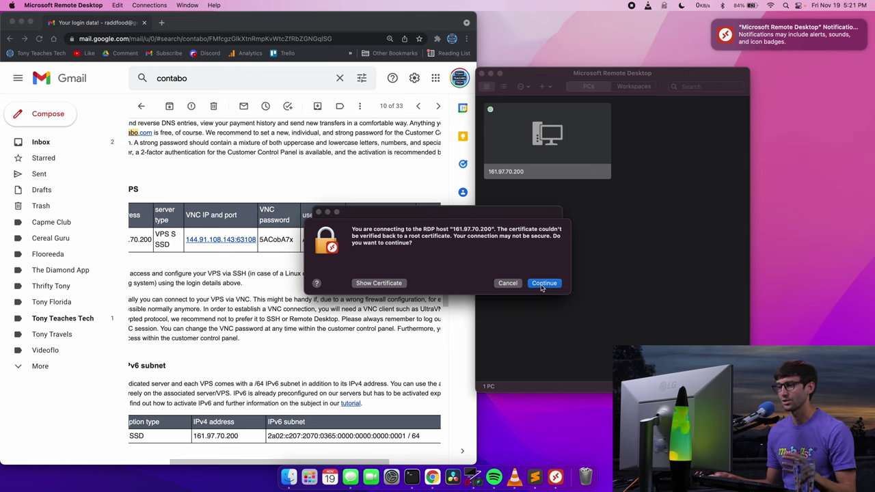
{"action": "left_click", "coordinate": [544, 283]}
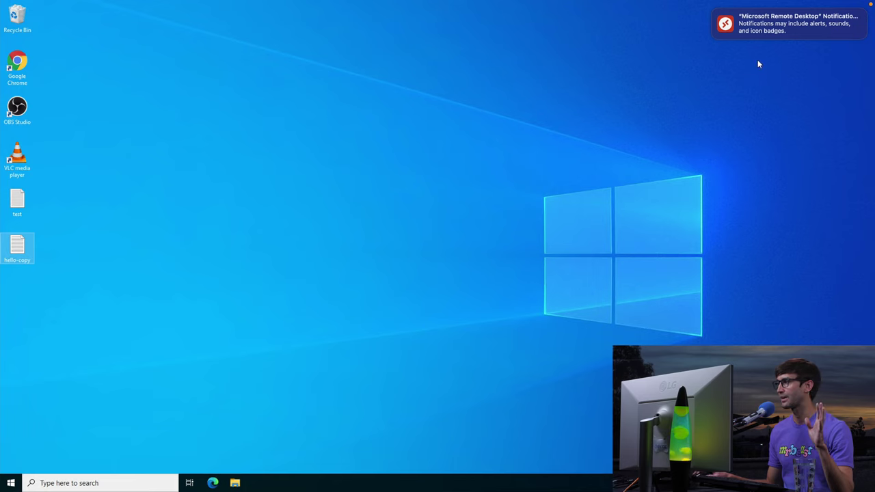
{"action": "right_click", "coordinate": [479, 225]}
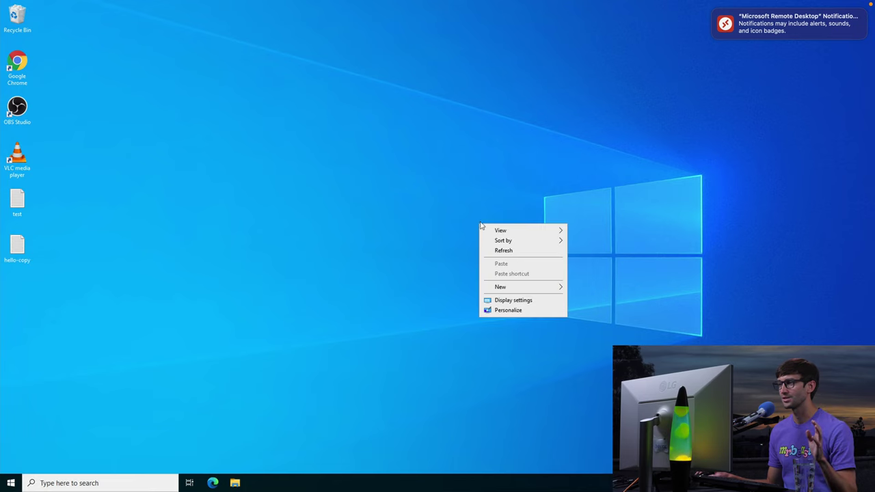
{"action": "right_click", "coordinate": [528, 141]}
Take the remote session out of full screen to inspect the Windows desktop in its window, and close the session.
{"action": "mouse_move", "coordinate": [872, 4]}
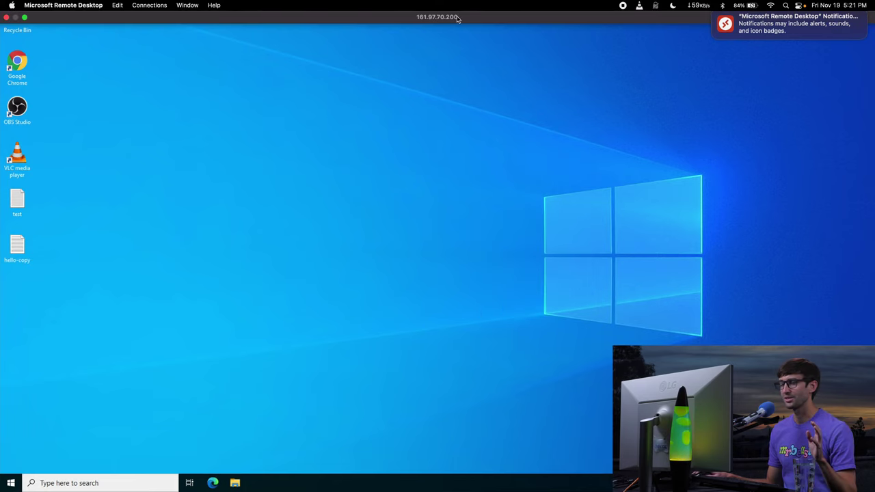
{"action": "left_click", "coordinate": [25, 19]}
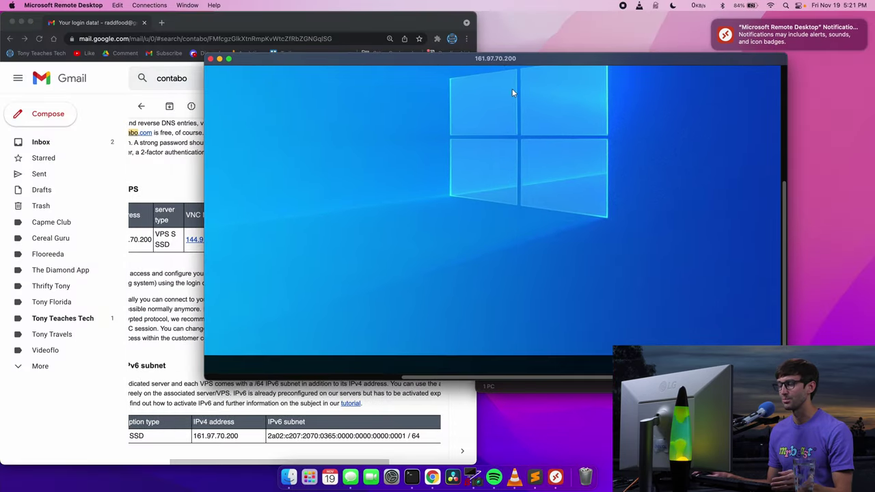
{"action": "scroll", "coordinate": [537, 177], "scroll_direction": "up", "scroll_amount": 5}
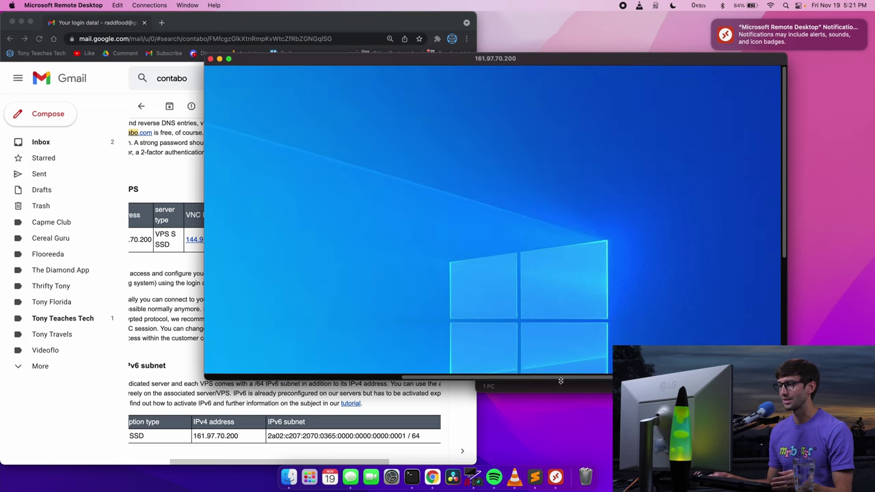
{"action": "left_click_drag", "start_coordinate": [561, 380], "coordinate": [321, 360]}
{"action": "scroll", "coordinate": [331, 345], "scroll_direction": "down", "scroll_amount": 5}
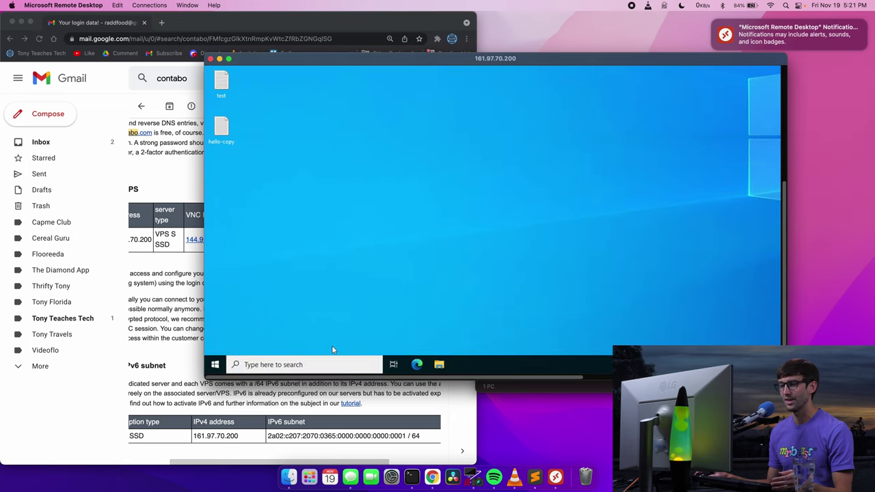
{"action": "scroll", "coordinate": [333, 350], "scroll_direction": "up", "scroll_amount": 5}
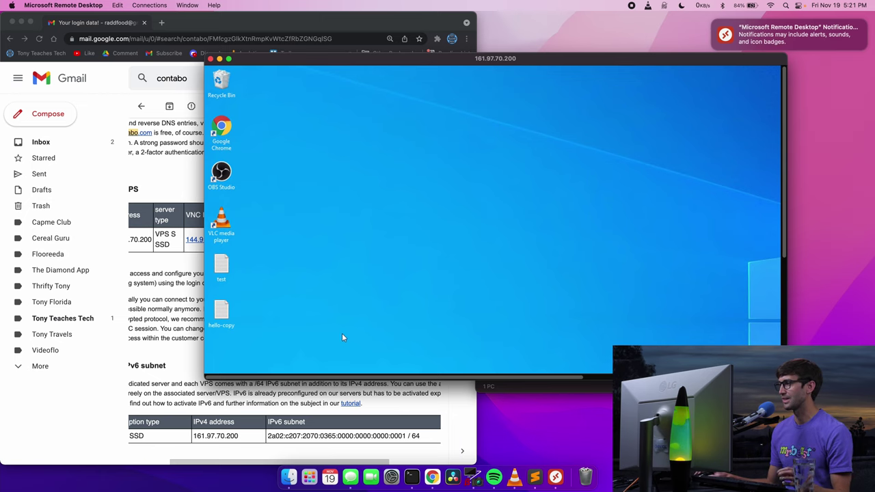
{"action": "left_click", "coordinate": [211, 58]}
Edit the PC's display settings to fit the session to the window with the default resolution for this display, and save.
{"action": "right_click", "coordinate": [524, 115]}
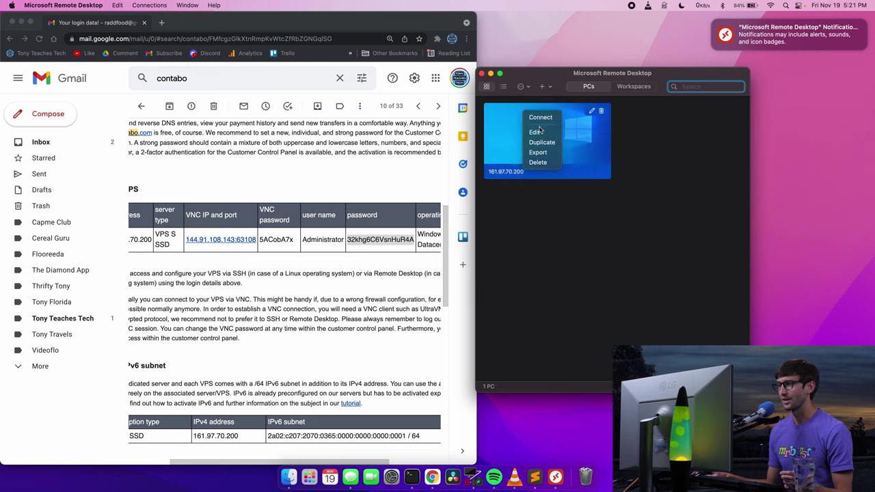
{"action": "left_click", "coordinate": [539, 131]}
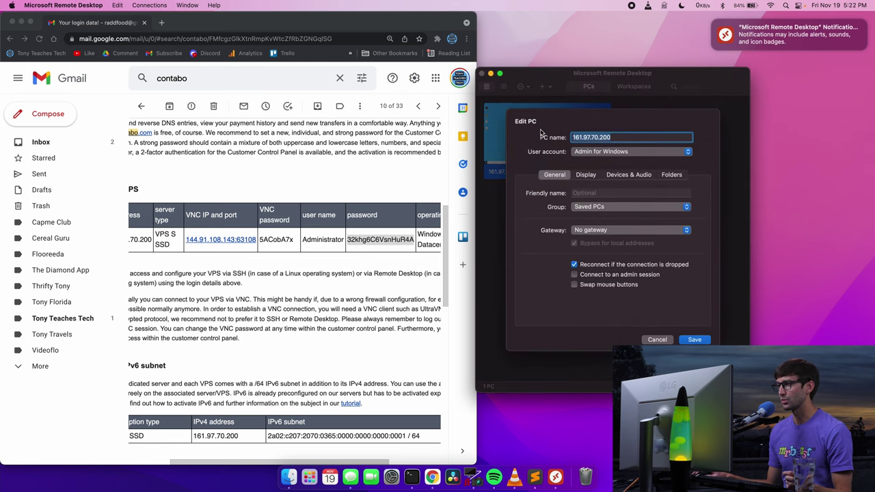
{"action": "left_click", "coordinate": [585, 175]}
{"action": "left_click", "coordinate": [592, 195]}
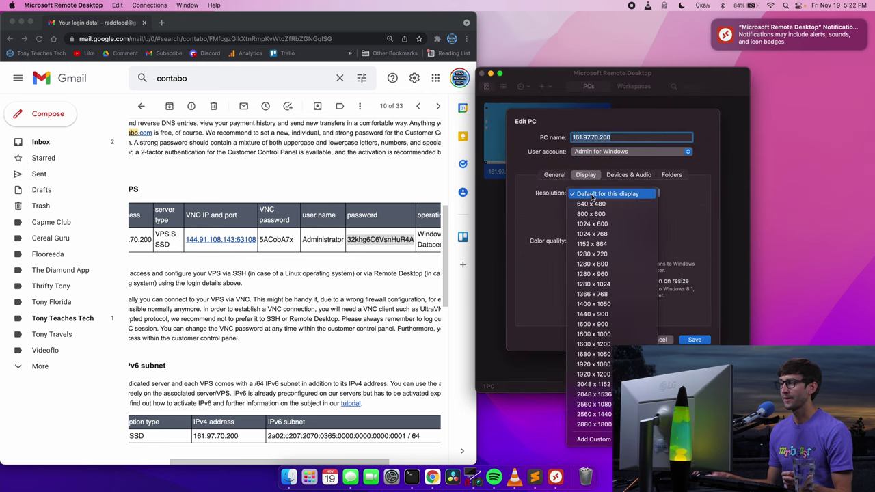
{"action": "left_click", "coordinate": [592, 194]}
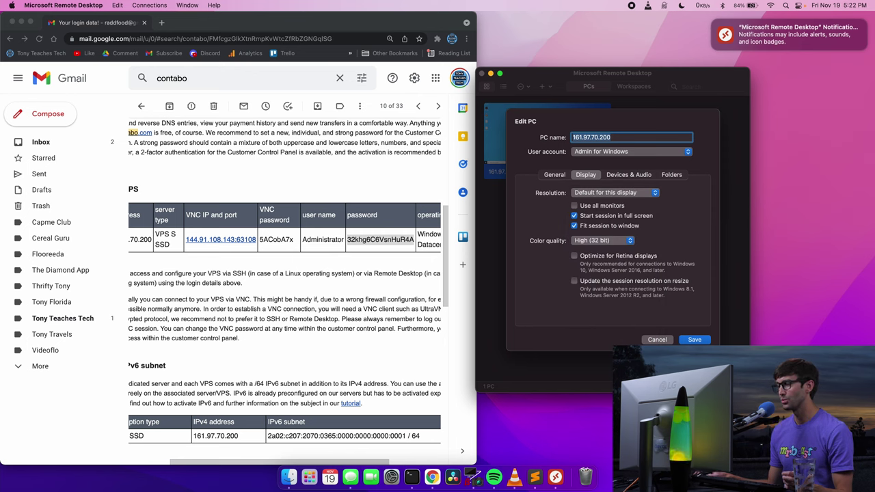
{"action": "left_click", "coordinate": [694, 340]}
Reconnect to the edited PC, accepting its unverified certificate again.
{"action": "right_click", "coordinate": [548, 139]}
{"action": "left_click", "coordinate": [564, 139]}
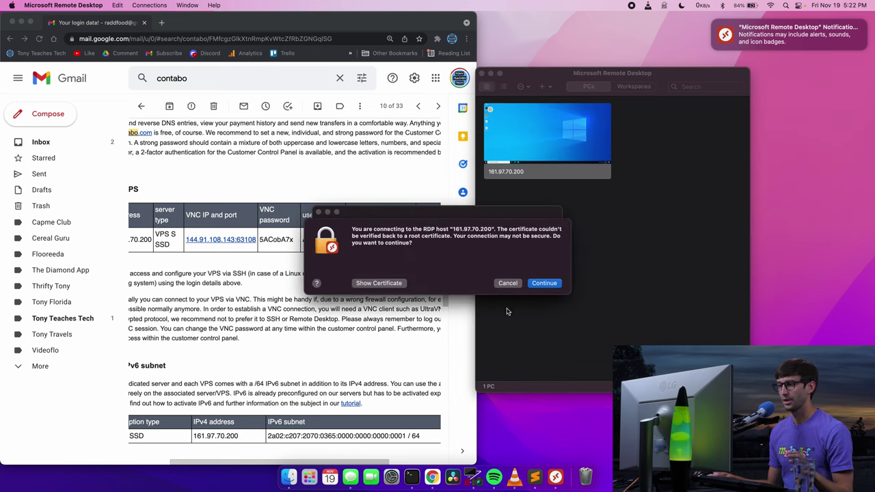
{"action": "left_click", "coordinate": [544, 283]}
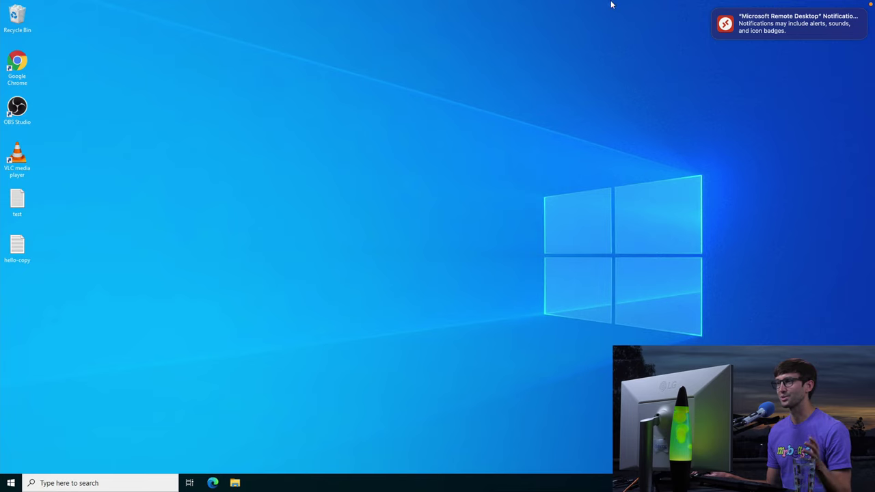
Close the full-screen session, set the saved PC's display resolution to 1920 x 1200, and save the change.
{"action": "mouse_move", "coordinate": [612, 3]}
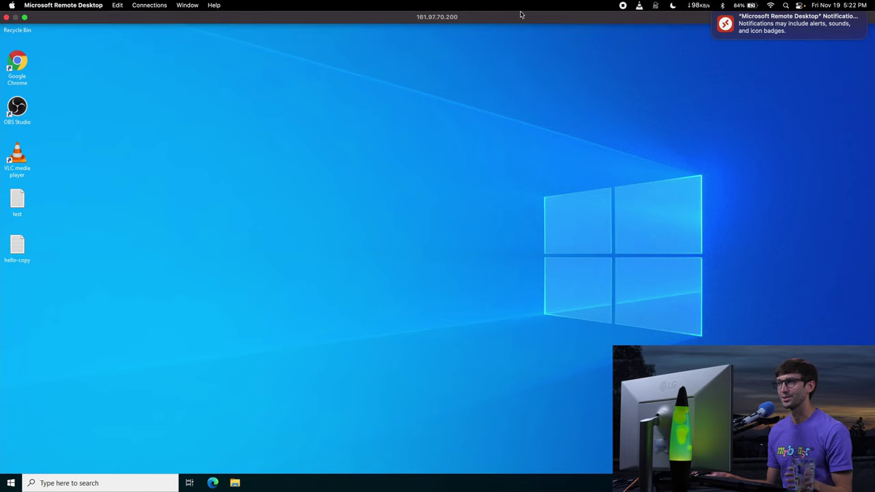
{"action": "left_click", "coordinate": [7, 19]}
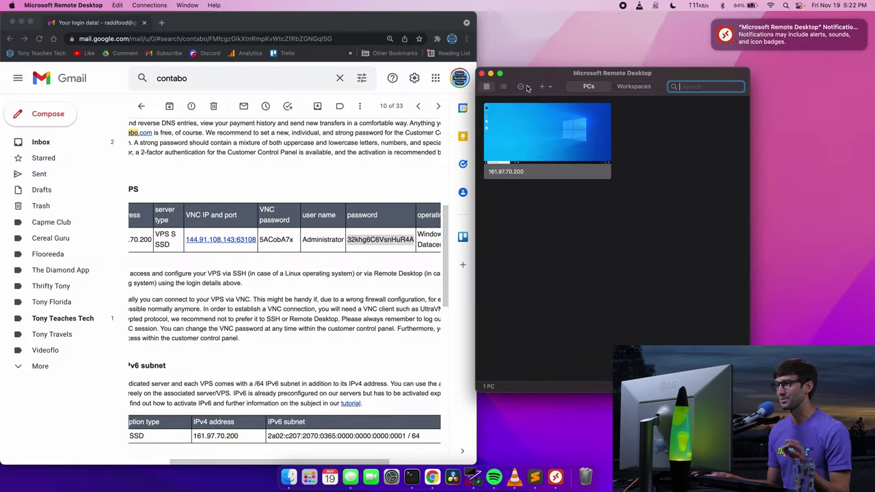
{"action": "right_click", "coordinate": [549, 126]}
{"action": "left_click", "coordinate": [557, 145]}
{"action": "left_click", "coordinate": [596, 175]}
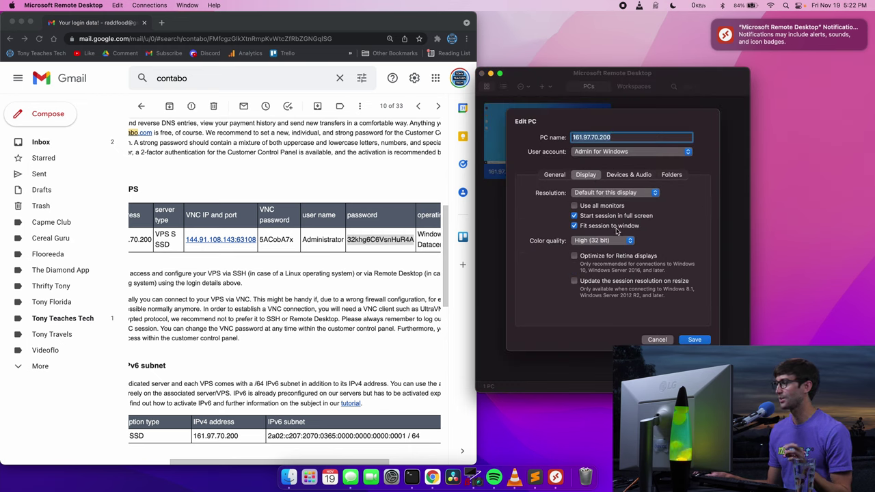
{"action": "left_click", "coordinate": [611, 194]}
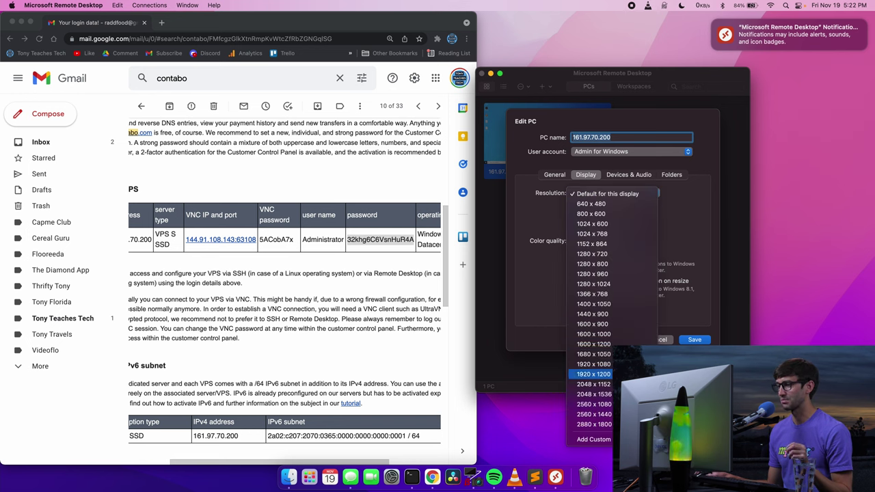
{"action": "left_click", "coordinate": [593, 374]}
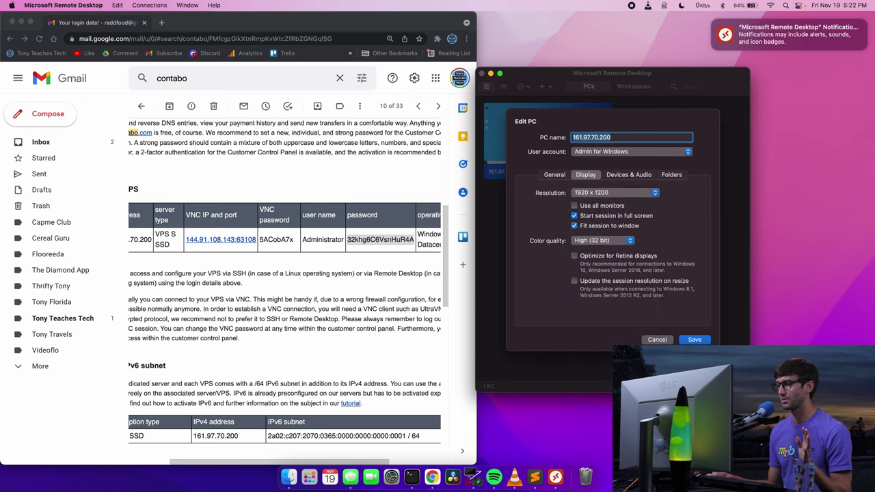
{"action": "left_click", "coordinate": [694, 340]}
Connect to the saved PC with the 1920 x 1200 resolution, continuing past the certificate warning.
{"action": "right_click", "coordinate": [544, 134]}
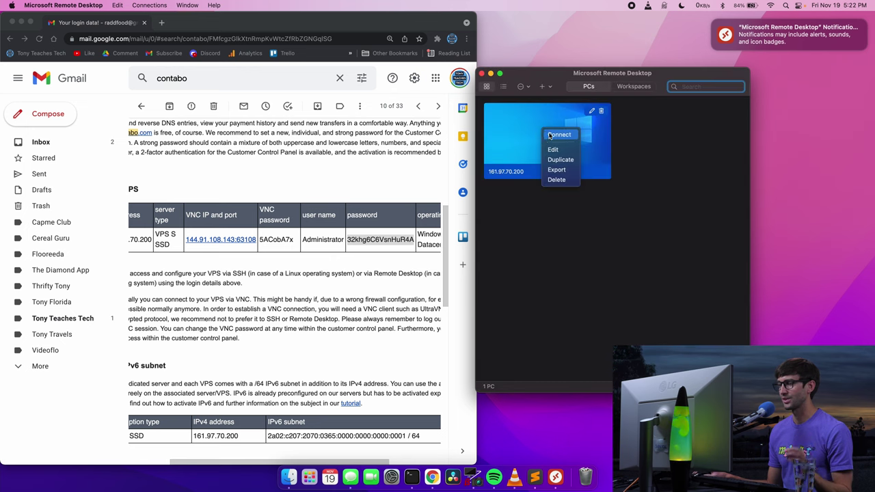
{"action": "left_click", "coordinate": [549, 134]}
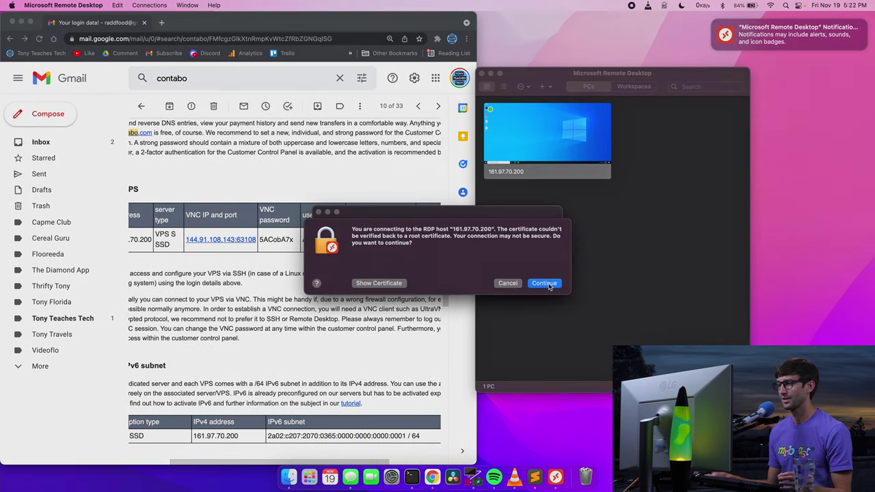
{"action": "left_click", "coordinate": [550, 287]}
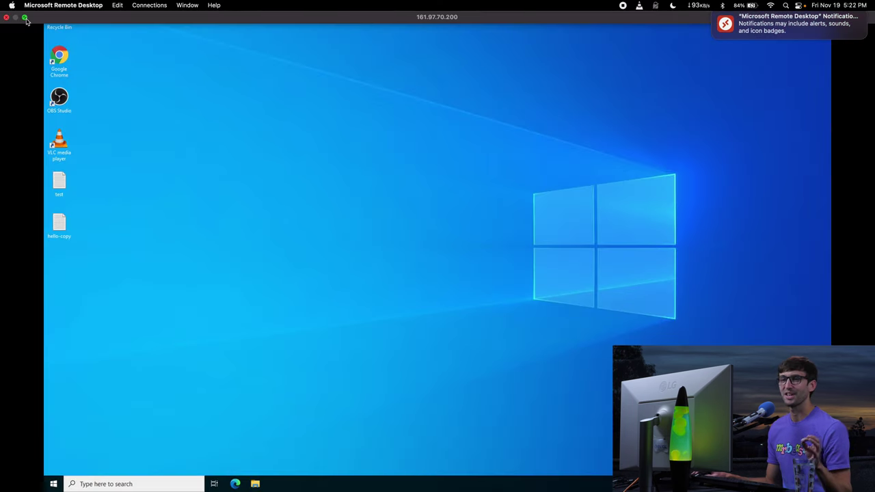
Take the session out of full screen, move its window over the PC list, and dismiss the Microsoft Remote Desktop notification.
{"action": "left_click", "coordinate": [25, 17]}
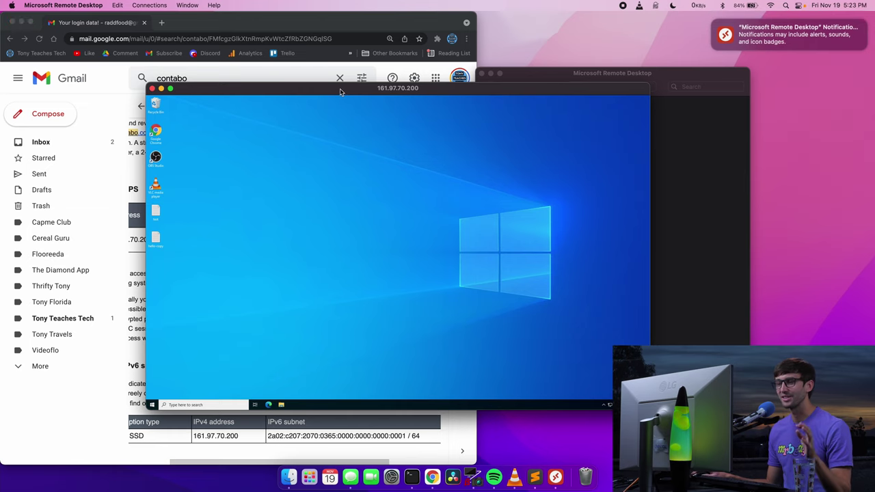
{"action": "left_click_drag", "start_coordinate": [341, 92], "coordinate": [461, 60]}
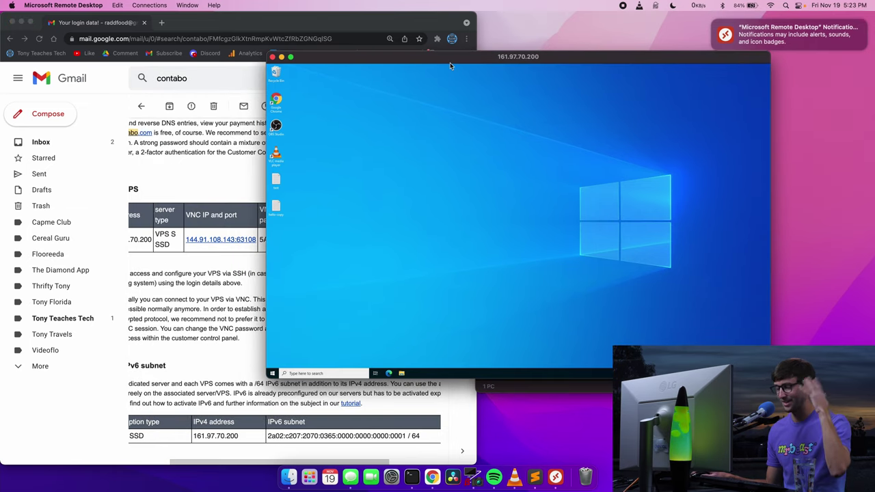
{"action": "left_click_drag", "start_coordinate": [453, 61], "coordinate": [506, 69]}
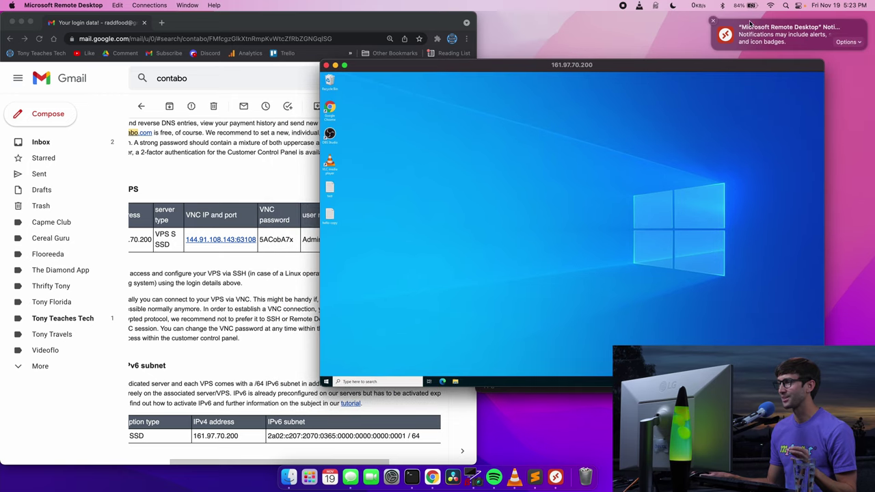
{"action": "left_click", "coordinate": [713, 20]}
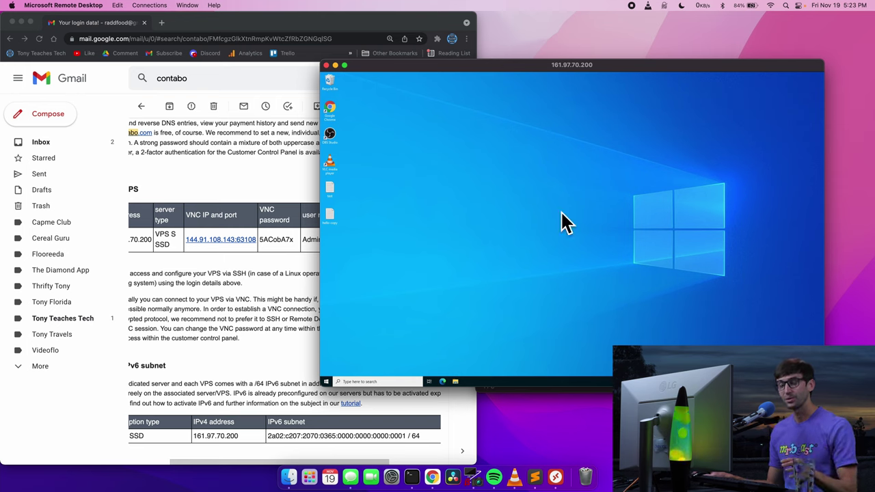
{"action": "left_click", "coordinate": [373, 382]}
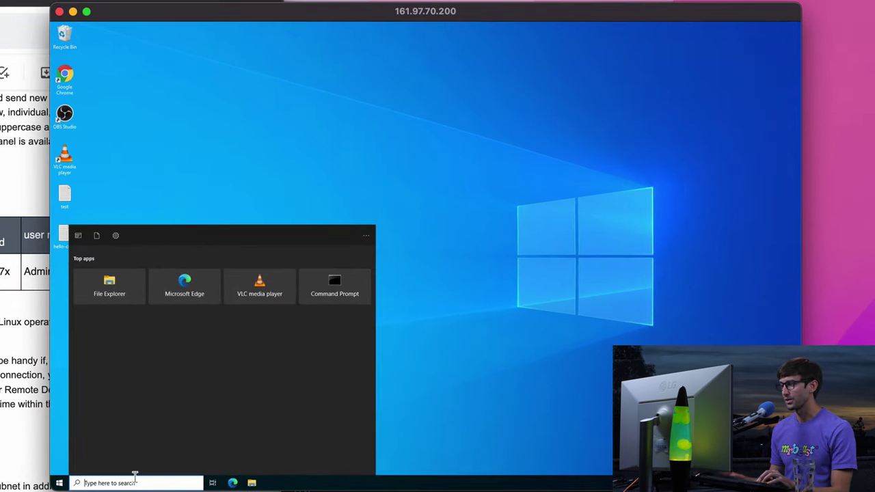
{"action": "type", "text": "remote desk"}
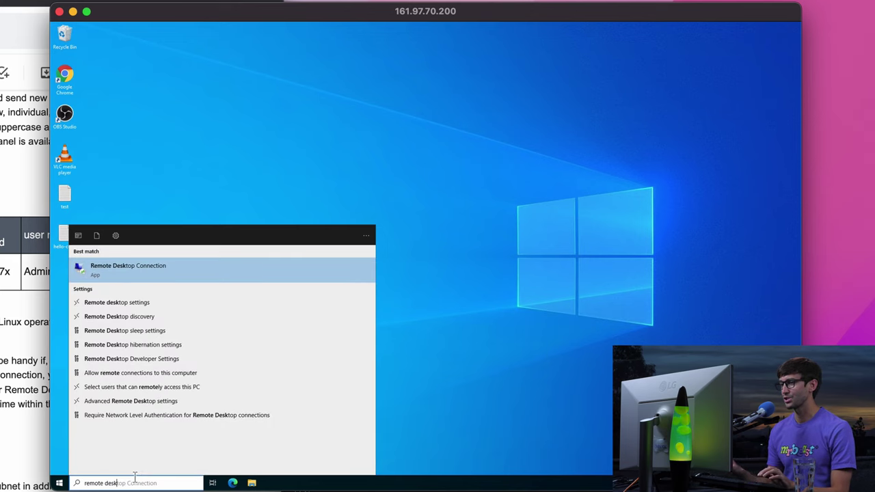
{"action": "key", "text": "Return"}
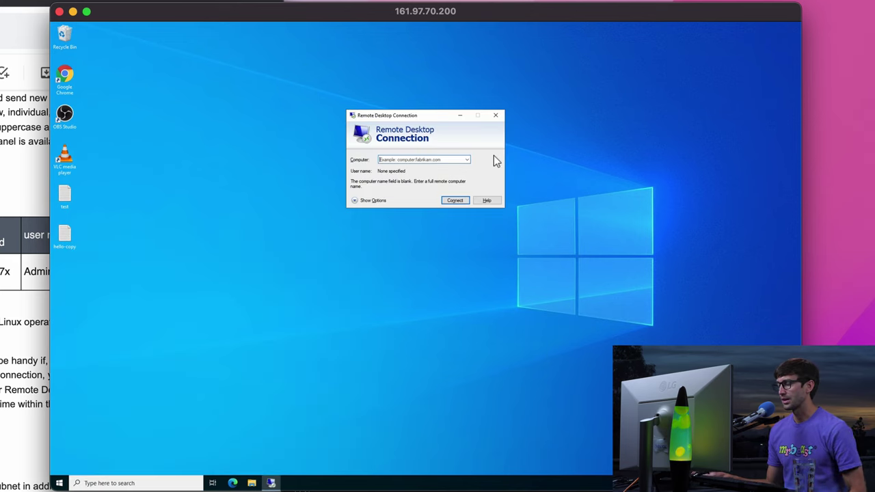
{"action": "left_click", "coordinate": [496, 115]}
Search the remote Windows machine for "remote" and open its Remote desktop settings.
{"action": "left_click", "coordinate": [175, 482]}
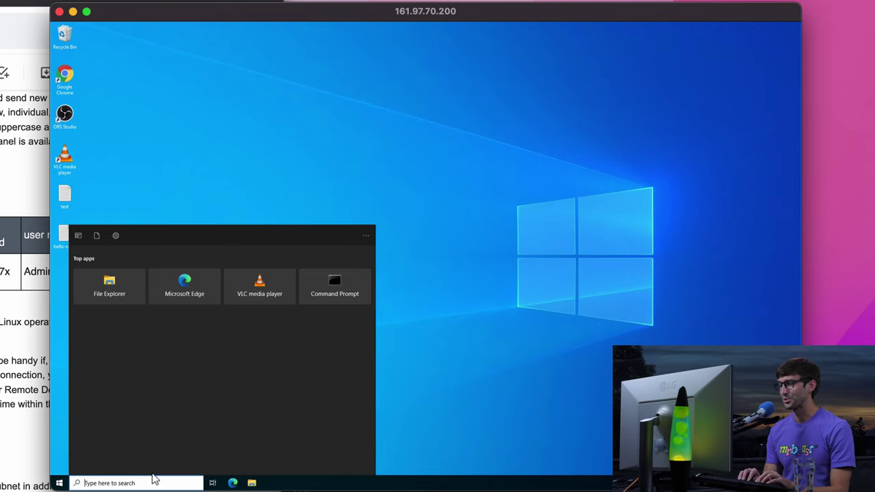
{"action": "type", "text": "remoted"}
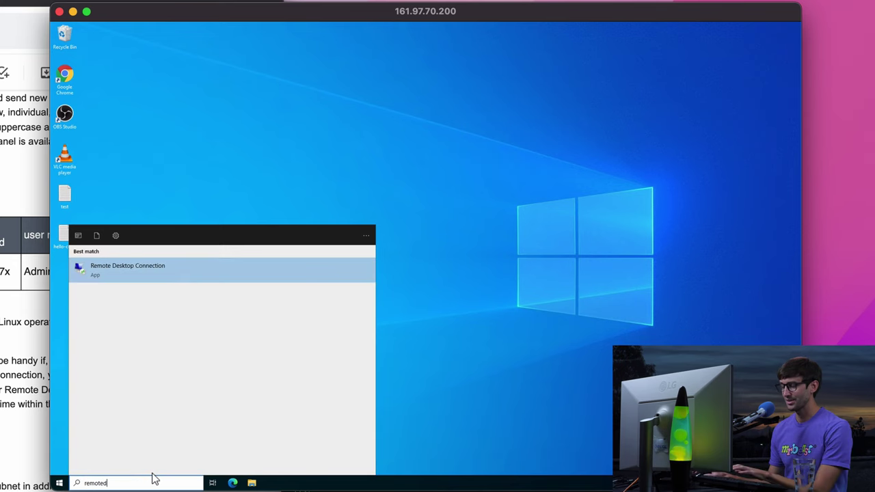
{"action": "key", "text": "BackSpace"}
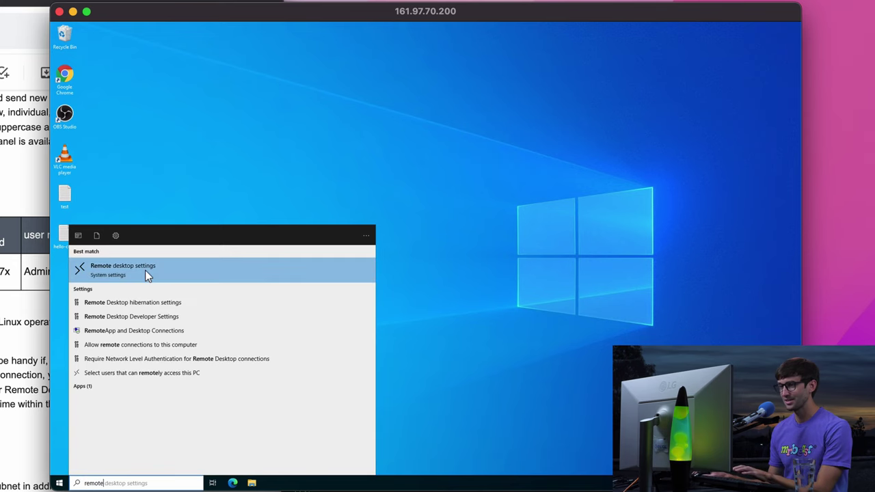
{"action": "left_click", "coordinate": [144, 270]}
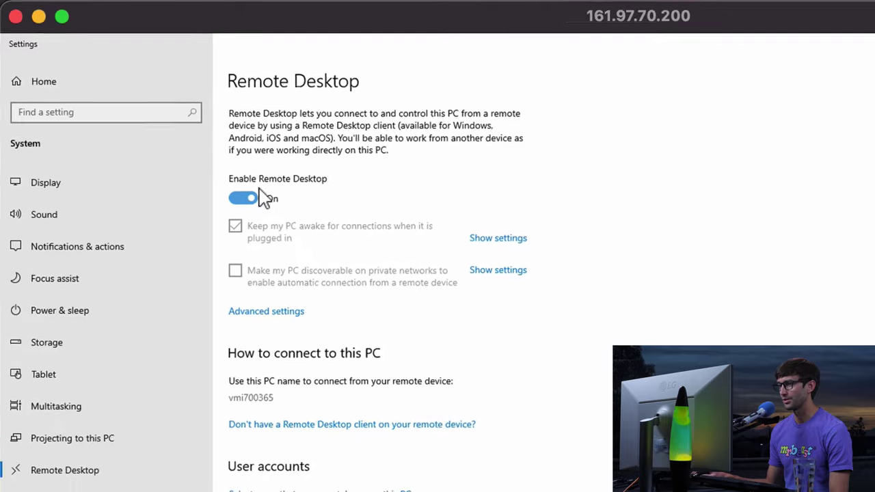
Start turning off Enable Remote Desktop, cancel the request, and open the advanced settings to check the Remote Desktop port.
{"action": "left_click", "coordinate": [236, 187]}
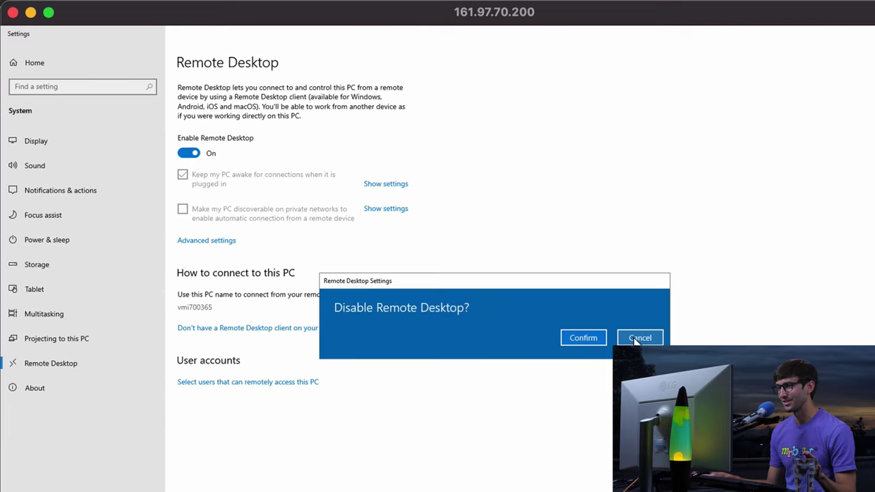
{"action": "key", "text": "Escape"}
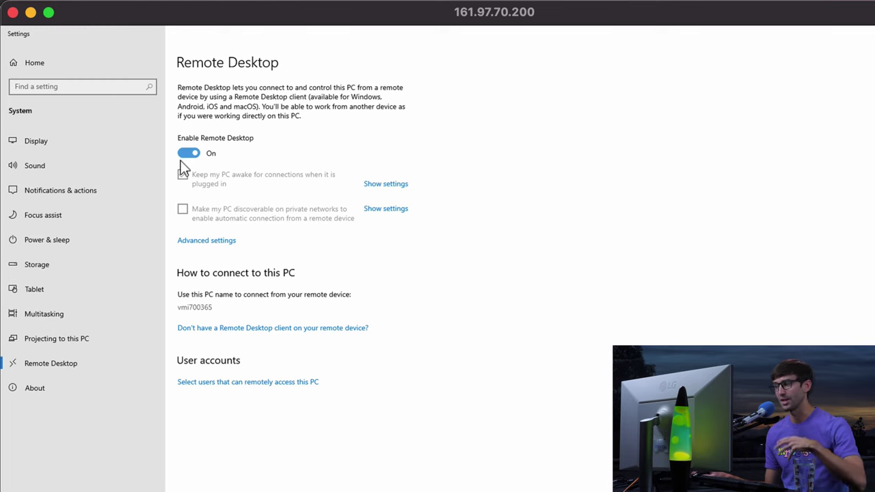
{"action": "left_click", "coordinate": [229, 240]}
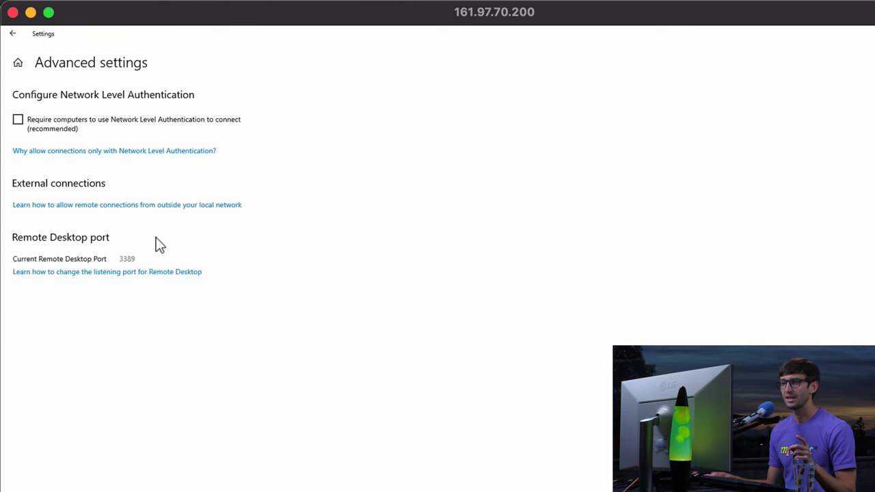